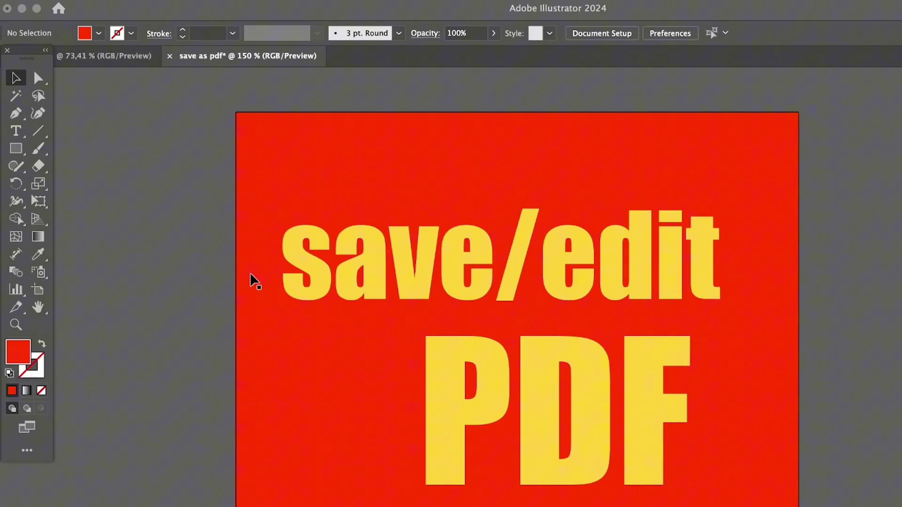
Start Save a Copy to the Desktop and set the format to Adobe PDF (pdf).
left_click(121, 5)
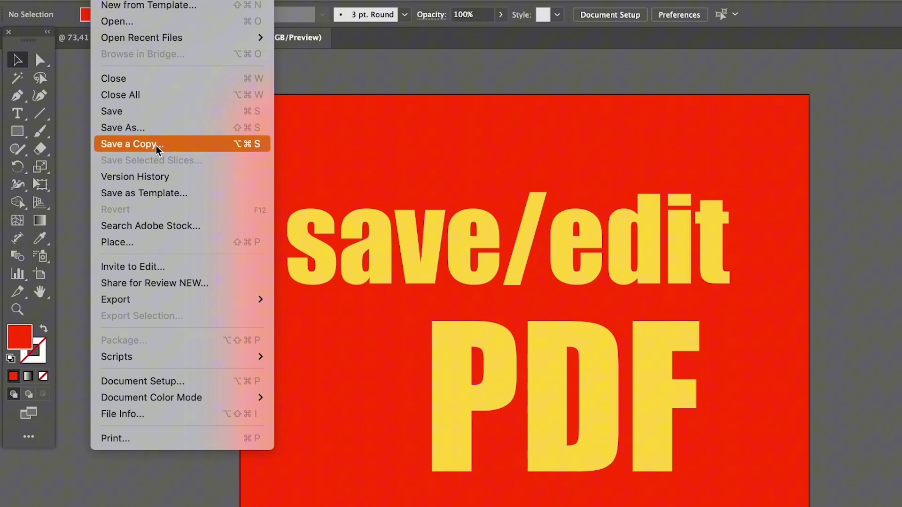
left_click(156, 144)
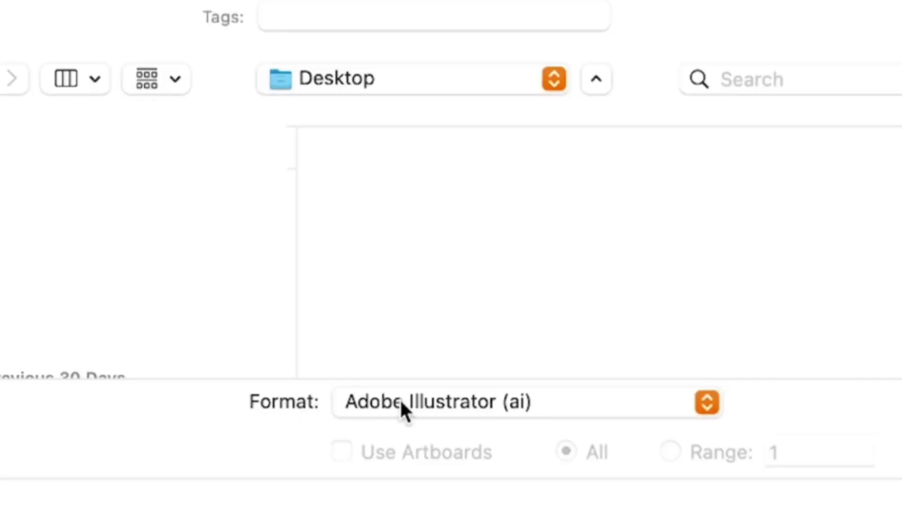
left_click(592, 311)
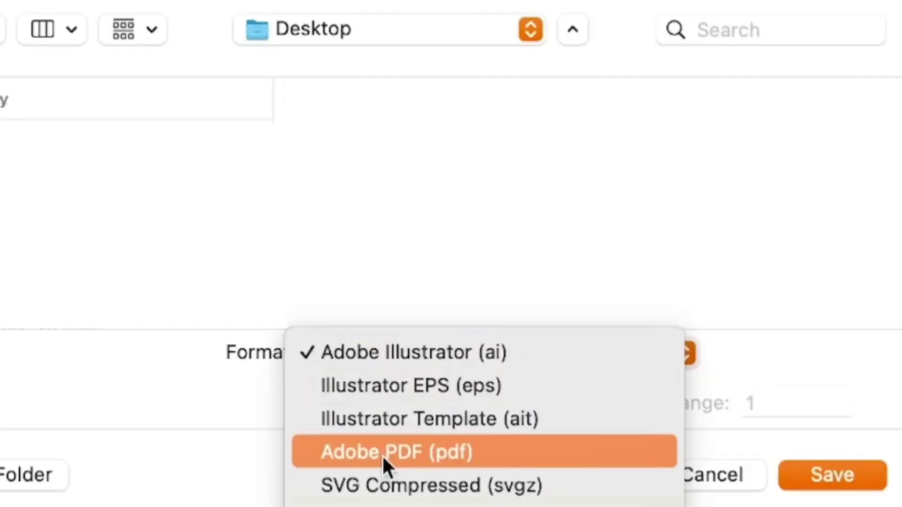
left_click(382, 452)
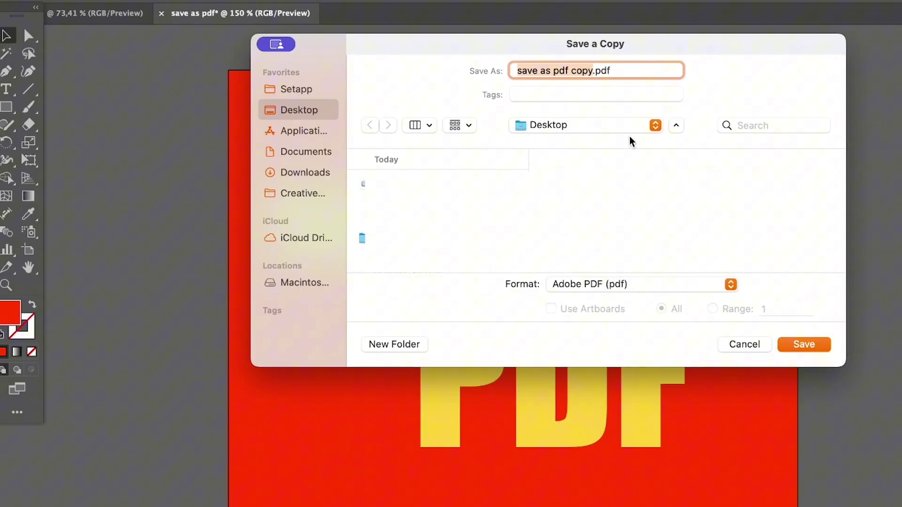
Save the copy and bring up the Marks and Bleeds section of the PDF options.
left_click(802, 344)
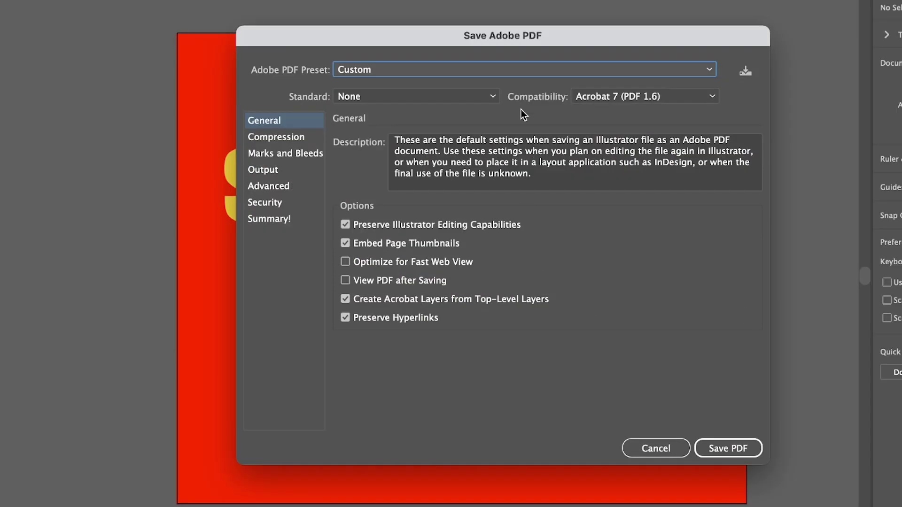
left_click_drag(502, 31, 486, 67)
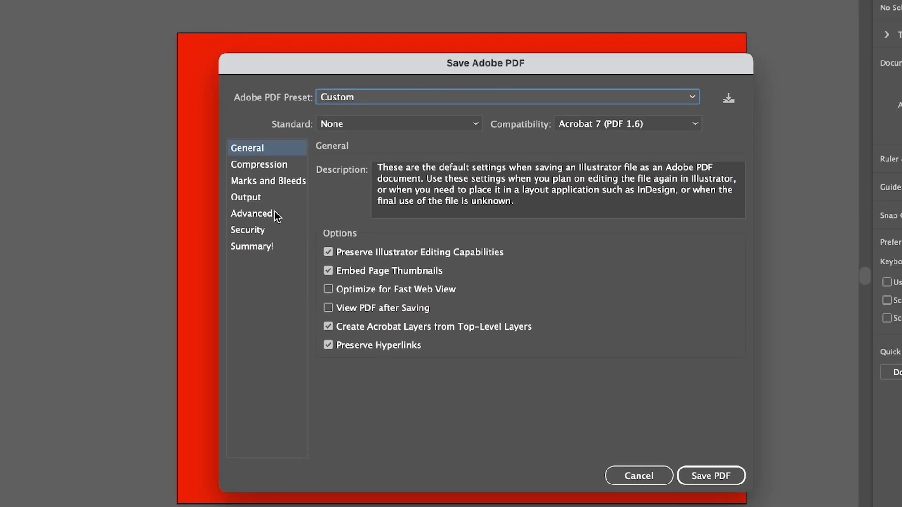
left_click(280, 183)
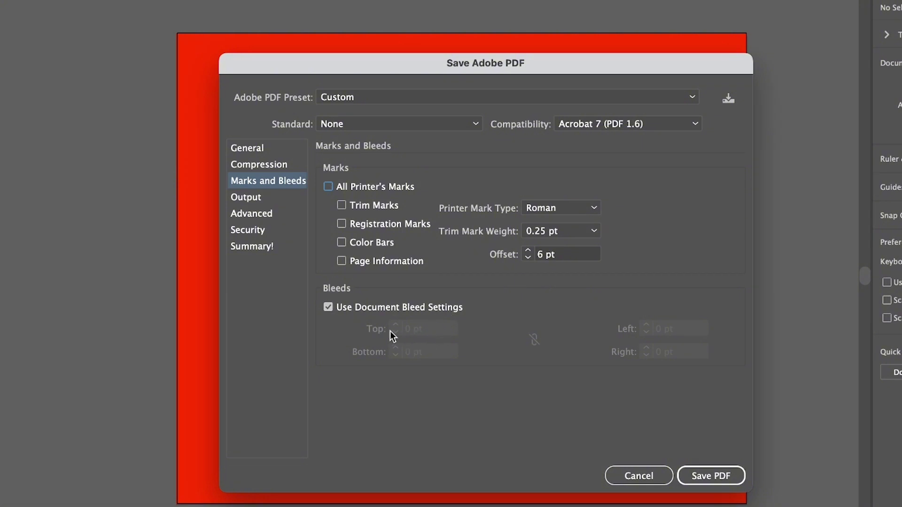
Turn off Use Document Bleed Settings and set a 3mm bleed on all sides.
left_click(368, 310)
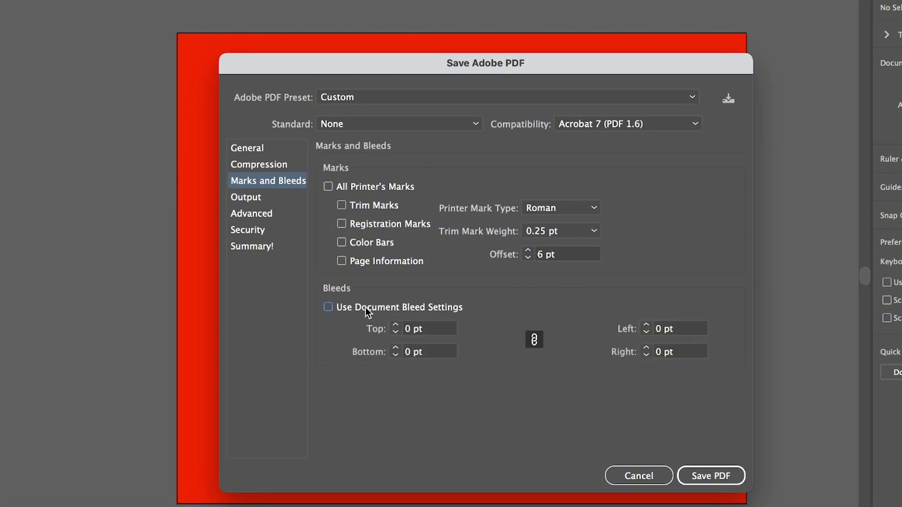
left_click(408, 330)
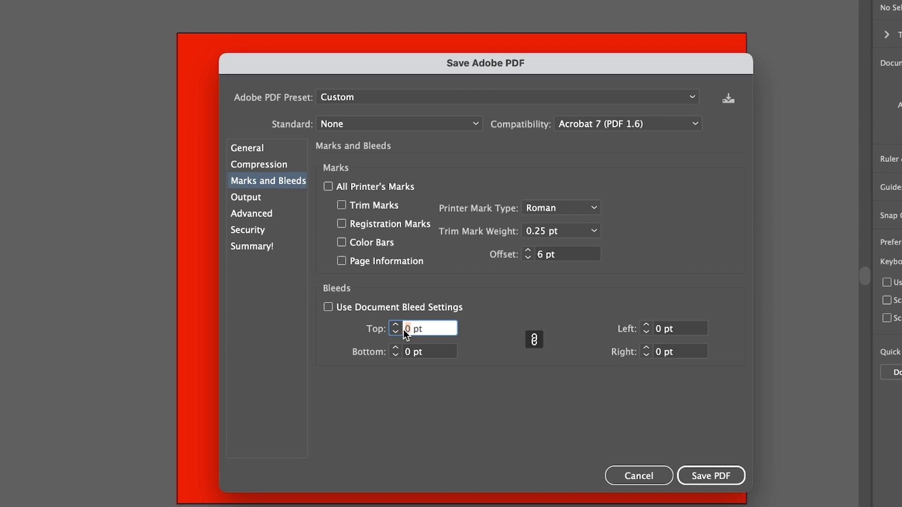
triple_click(405, 330)
type("3mm")
key("Tab")
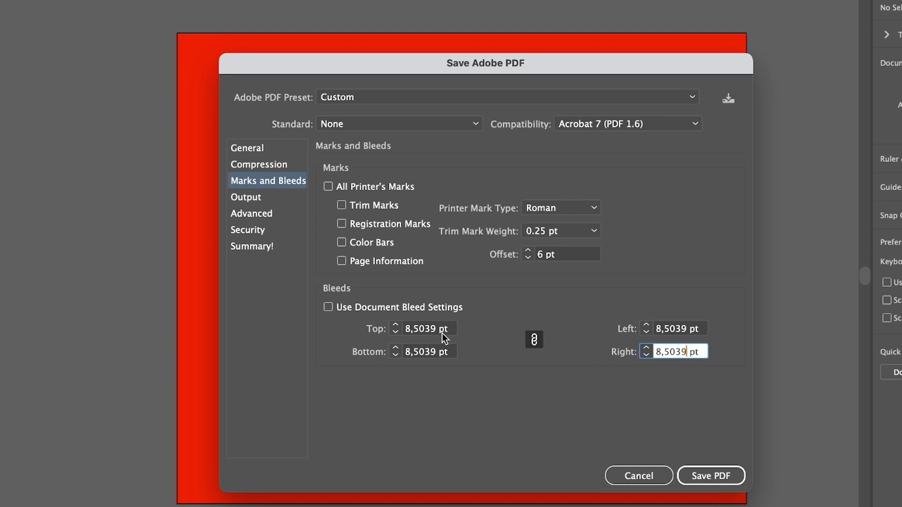
key("Return")
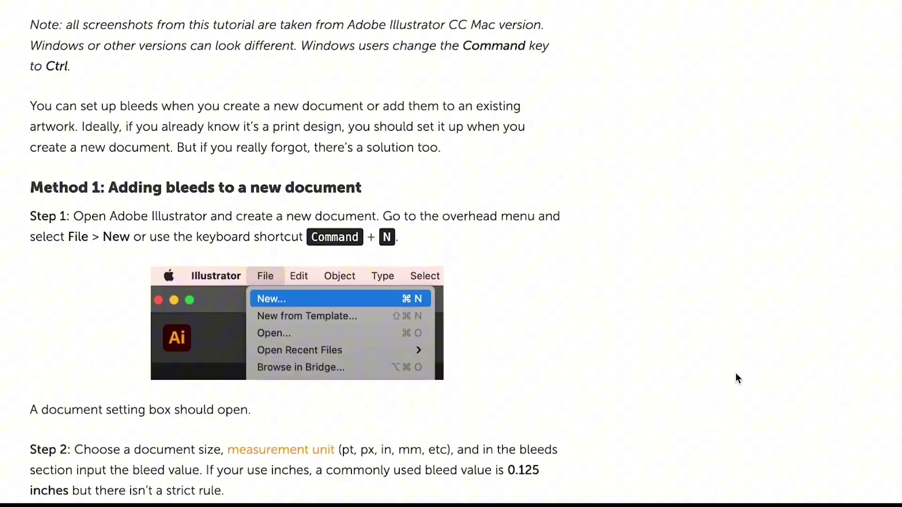
scroll(736, 373, "down", 18)
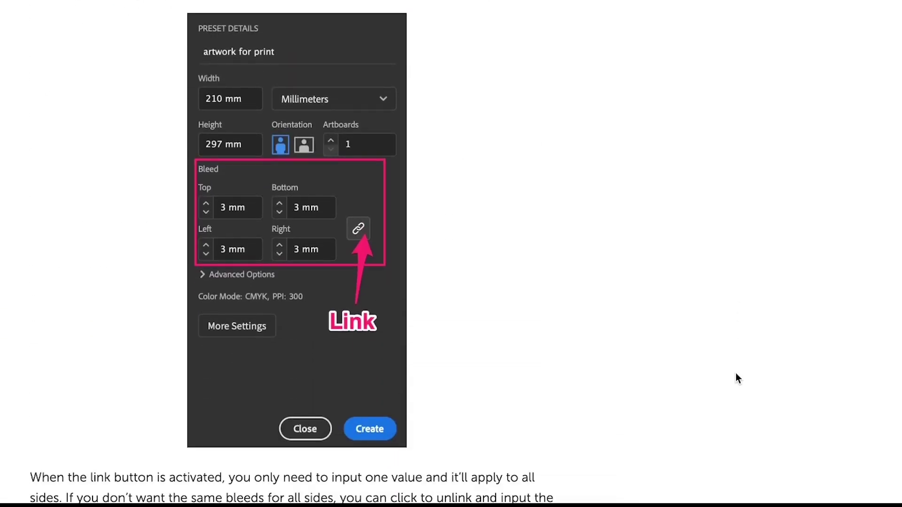
scroll(736, 373, "down", 2)
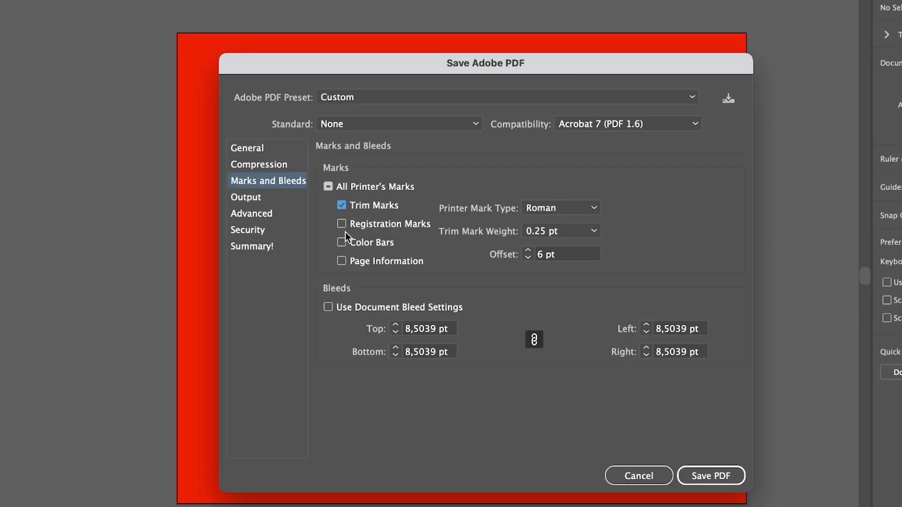
Set colour bitmap images to Average Downsampling at 150 ppi, then return to General.
left_click(271, 166)
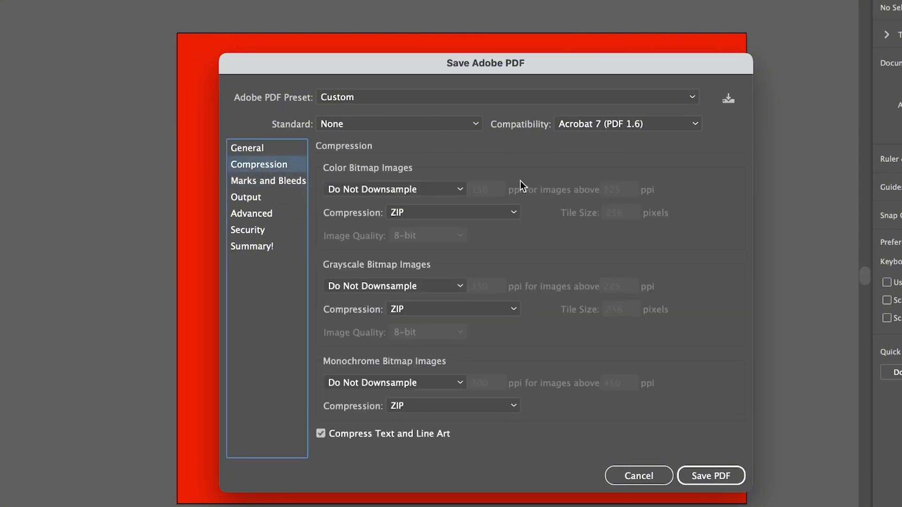
left_click(443, 190)
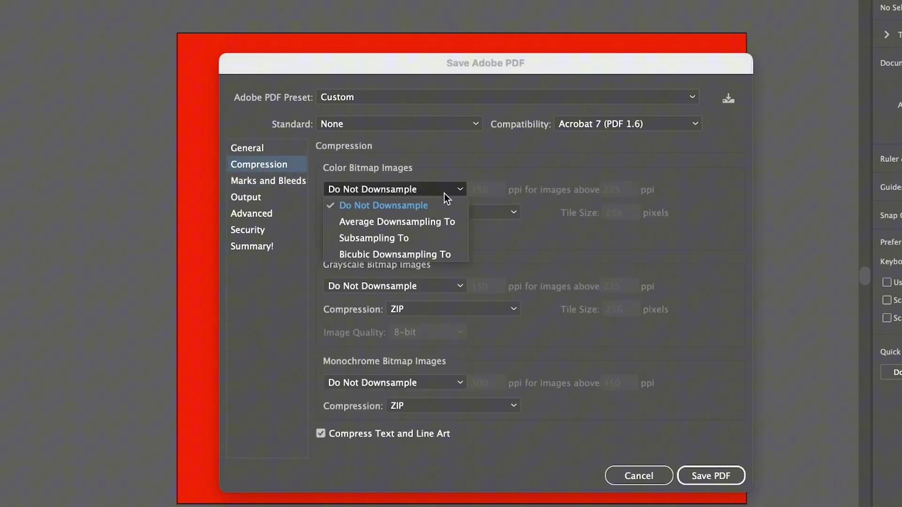
left_click(436, 222)
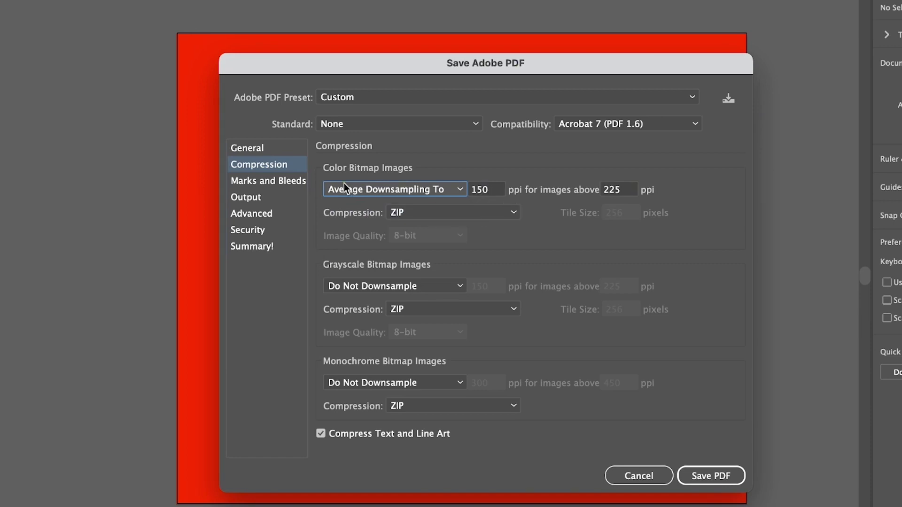
left_click(281, 150)
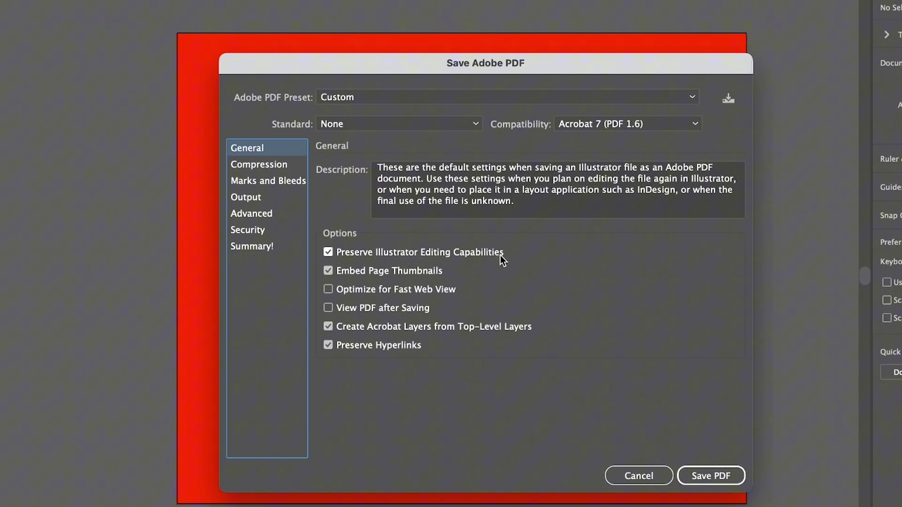
Try the High Quality Print preset with Acrobat 4 (PDF 1.3) compatibility and standard None.
left_click(397, 99)
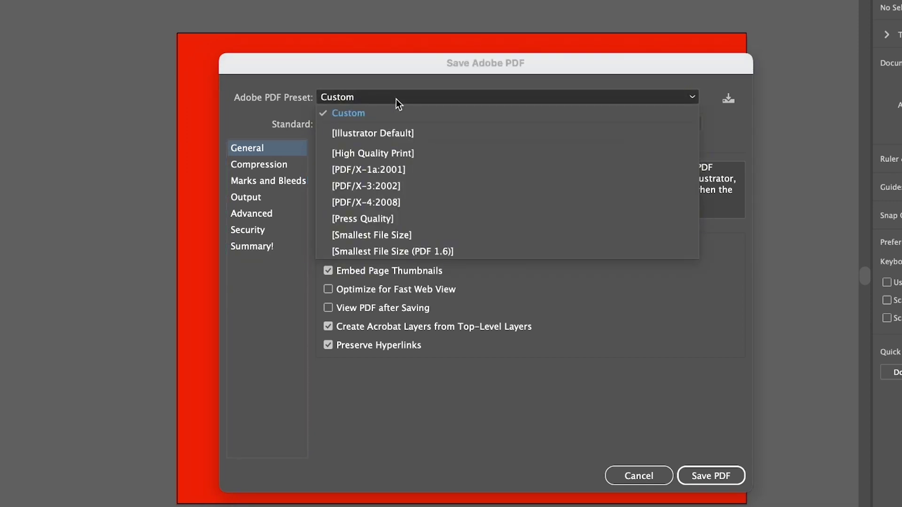
left_click(391, 155)
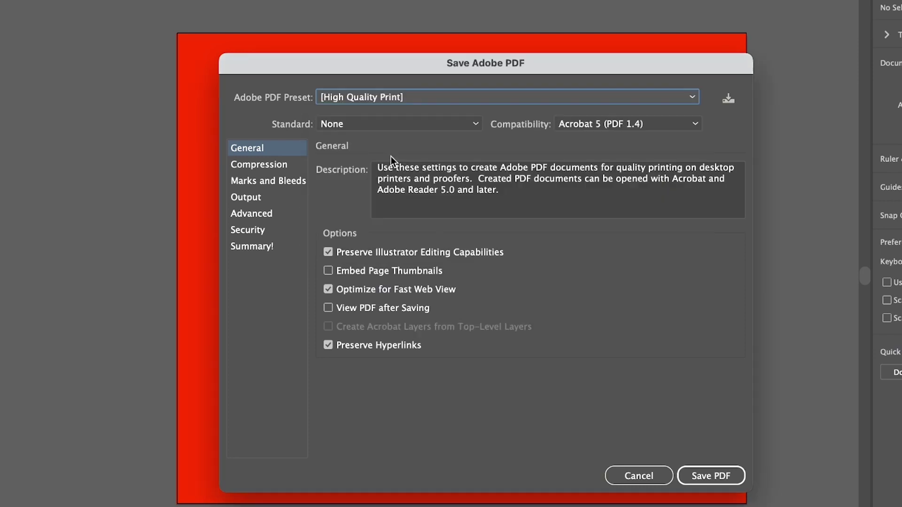
left_click(583, 125)
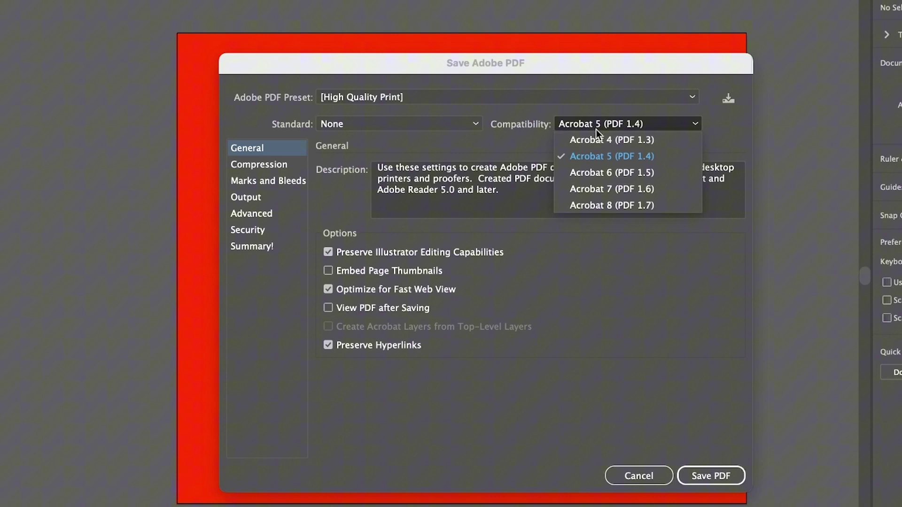
left_click(614, 171)
left_click(600, 124)
left_click(603, 140)
left_click(352, 123)
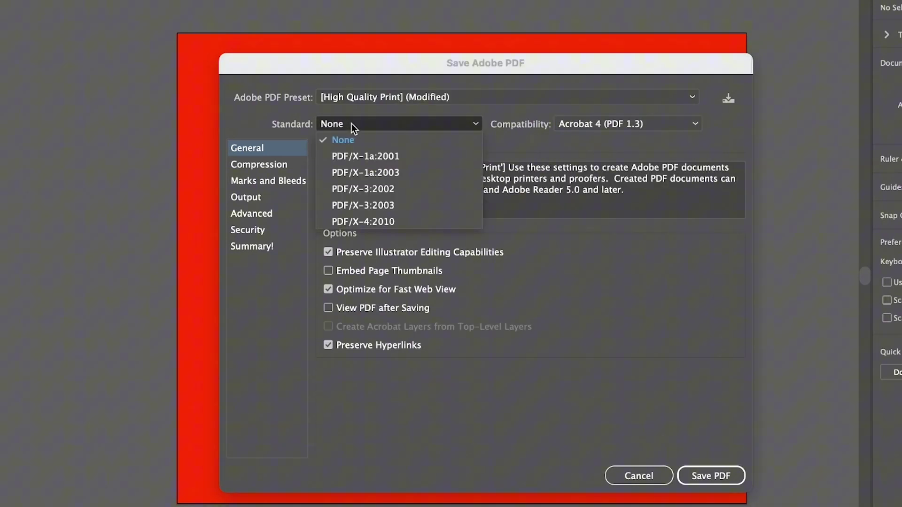
left_click(387, 122)
Switch to the [Illustrator Default] preset and save the PDF.
left_click(399, 97)
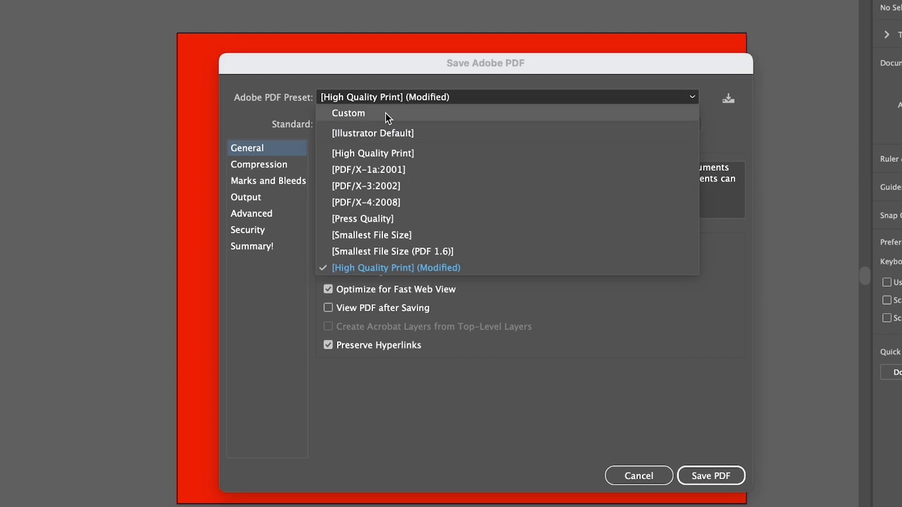
left_click(381, 132)
left_click(381, 99)
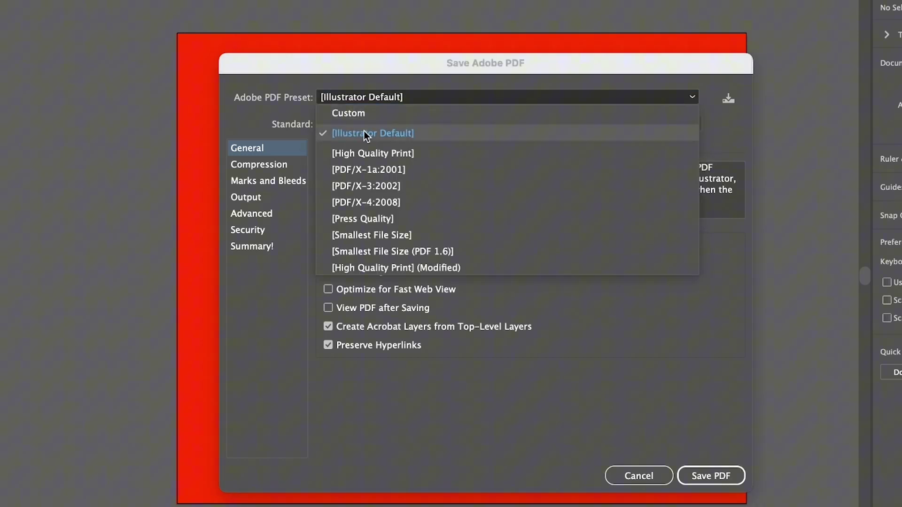
left_click(339, 79)
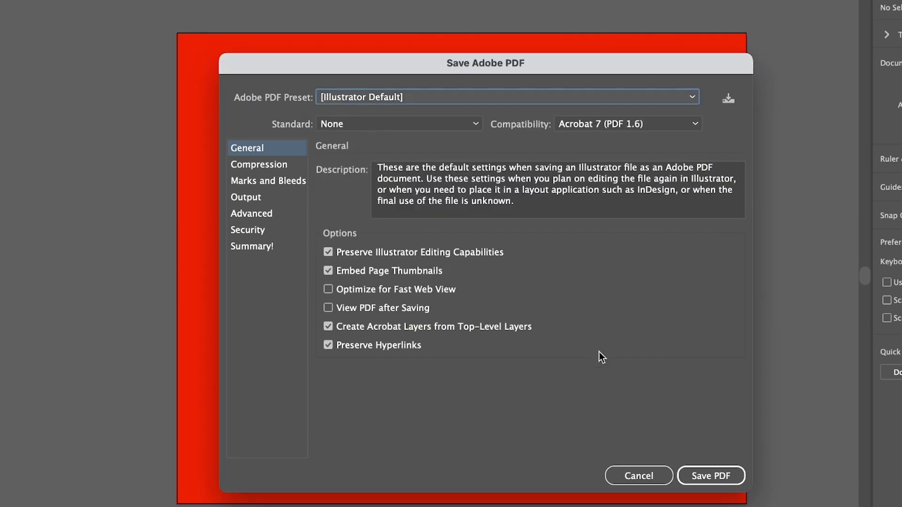
left_click(701, 478)
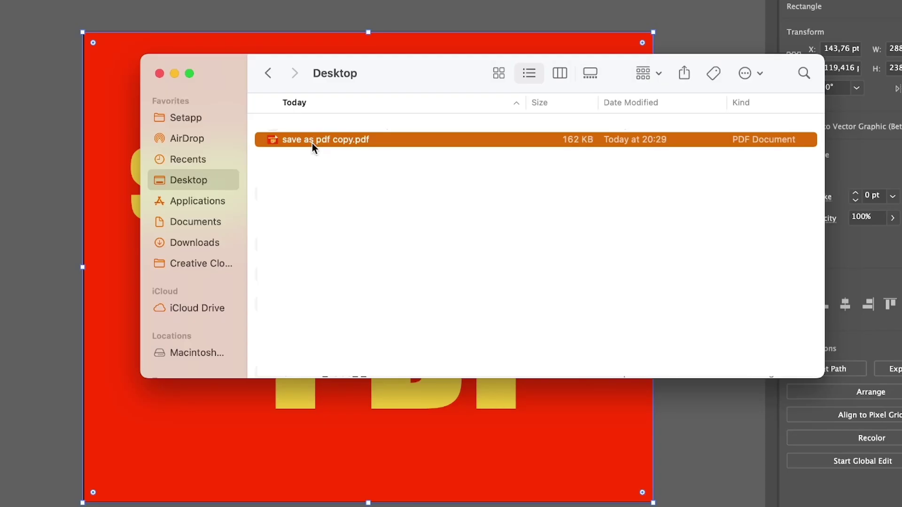
Open save as pdf copy.pdf from the Desktop with Adobe Illustrator 2024.
right_click(312, 143)
mouse_move(376, 166)
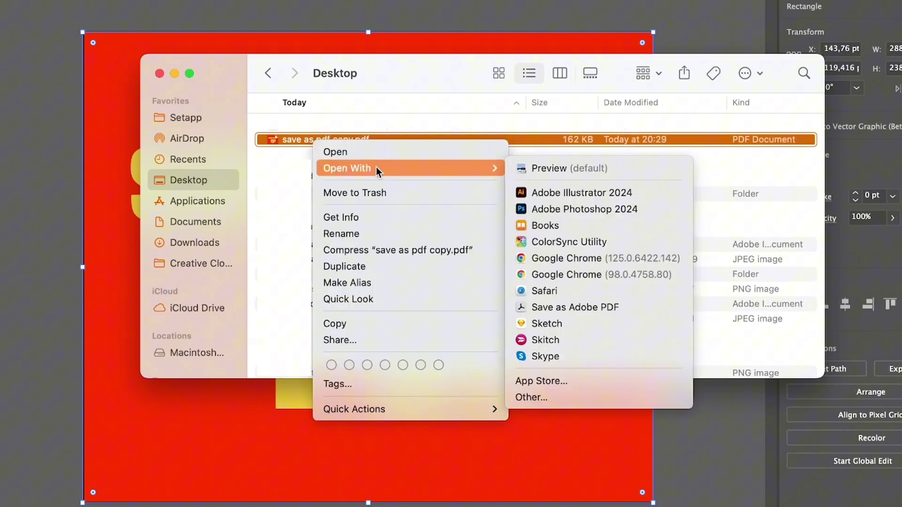
left_click(523, 194)
Select the PDF text, red rectangle and save/edit text to confirm they're editable.
left_click(454, 289)
left_click(214, 296)
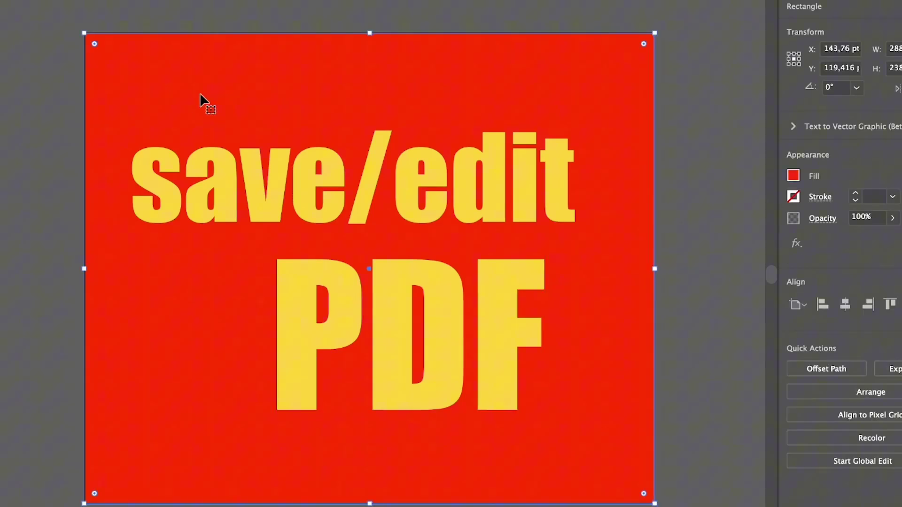
left_click(302, 182)
left_click(411, 359)
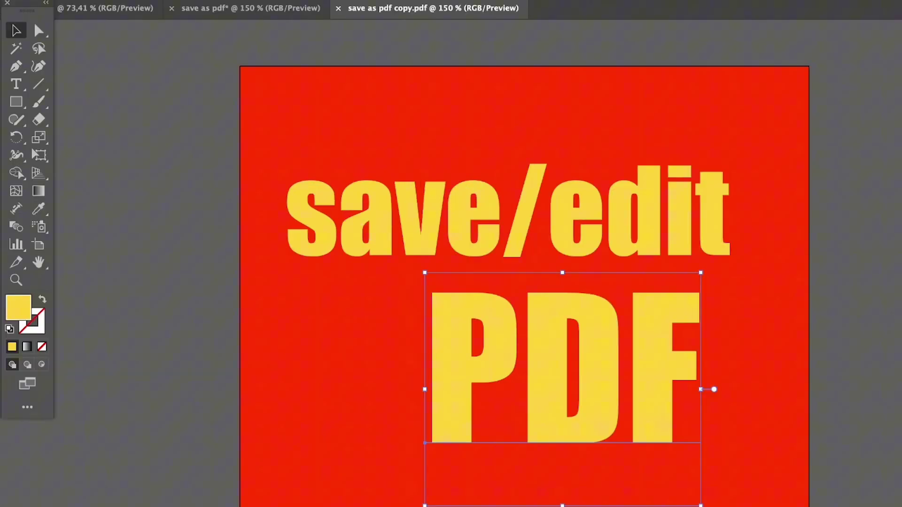
Place save as pdf copy.pdf on the artboard and move it toward the centre.
left_click(108, 0)
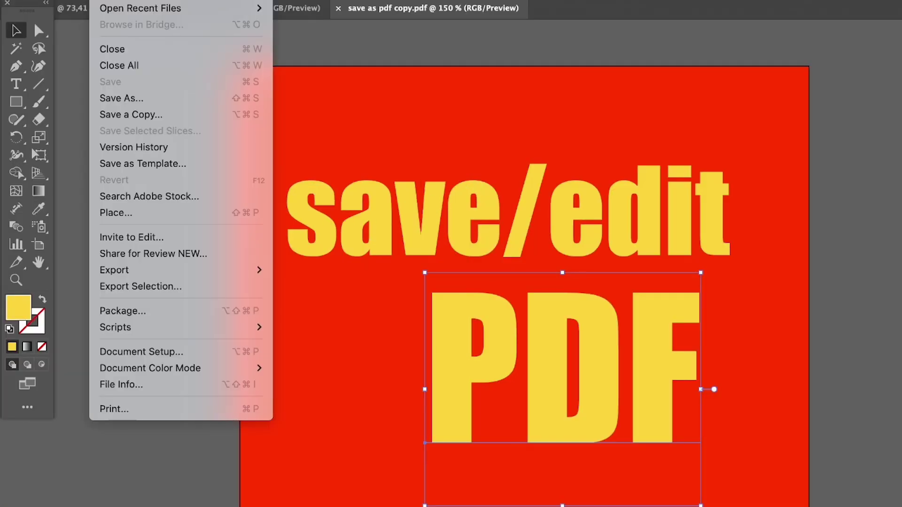
left_click(160, 213)
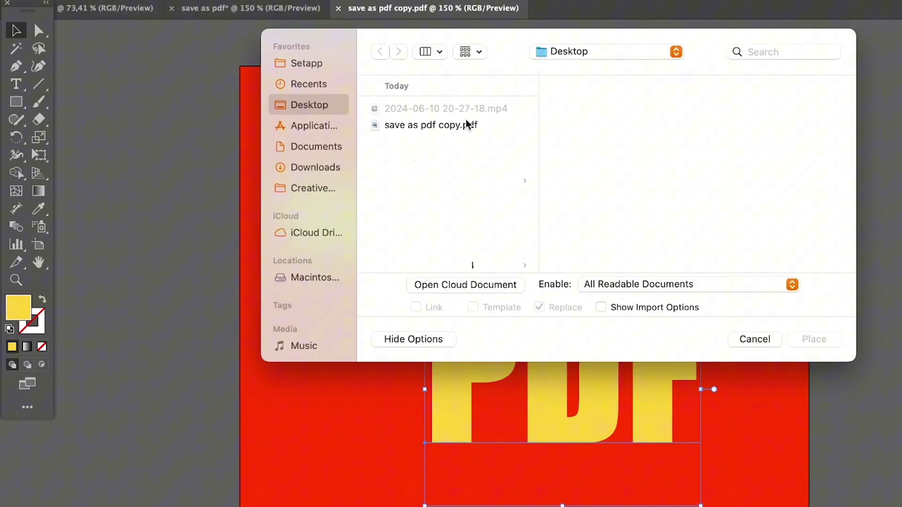
left_click(467, 124)
left_click(812, 339)
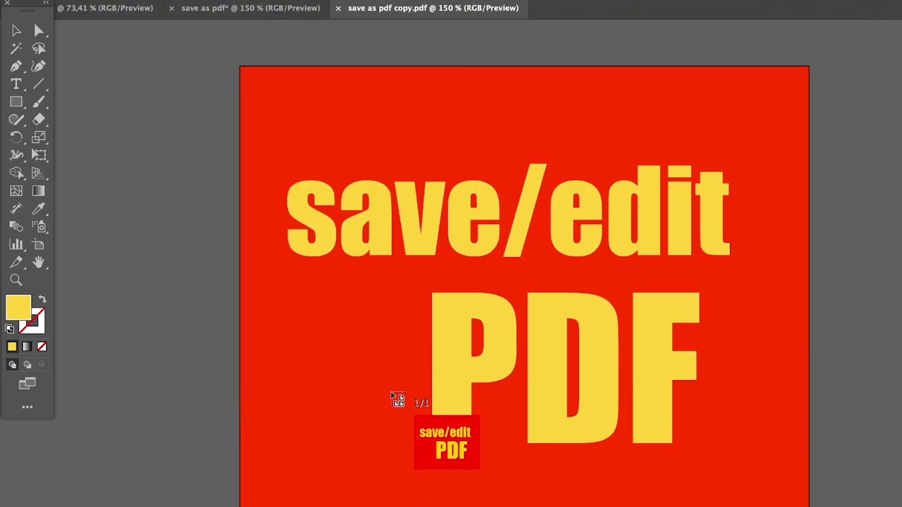
left_click_drag(269, 88, 507, 305)
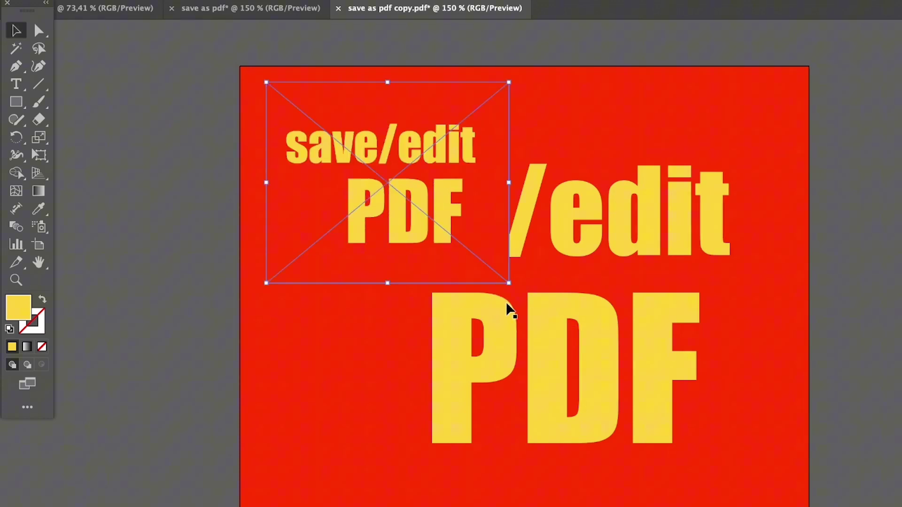
left_click_drag(392, 195, 576, 335)
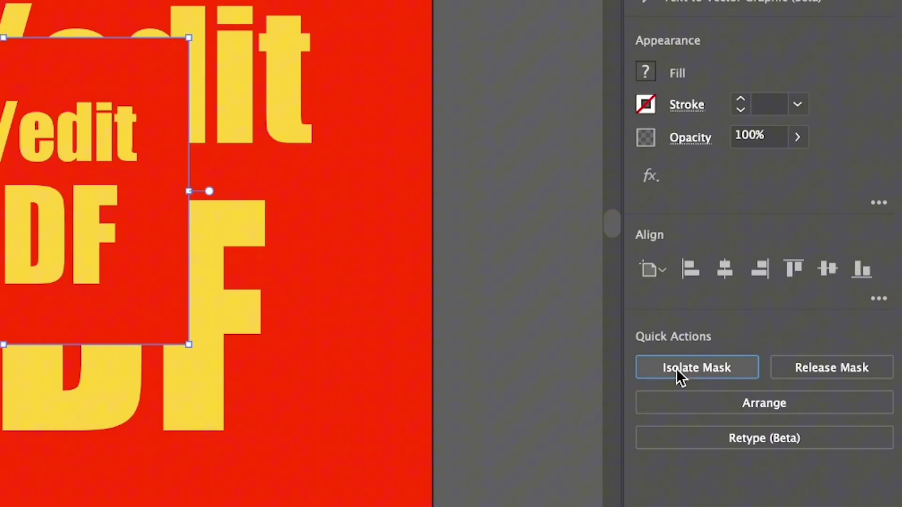
Isolate the placed PDF's mask and change the save/edit text to 'save as'.
left_click(679, 372)
left_click(515, 197)
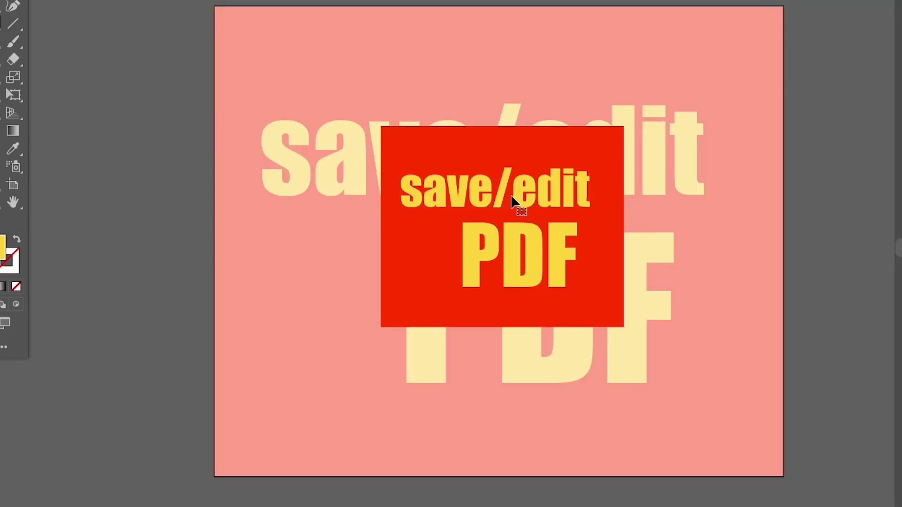
double_click(25, 146)
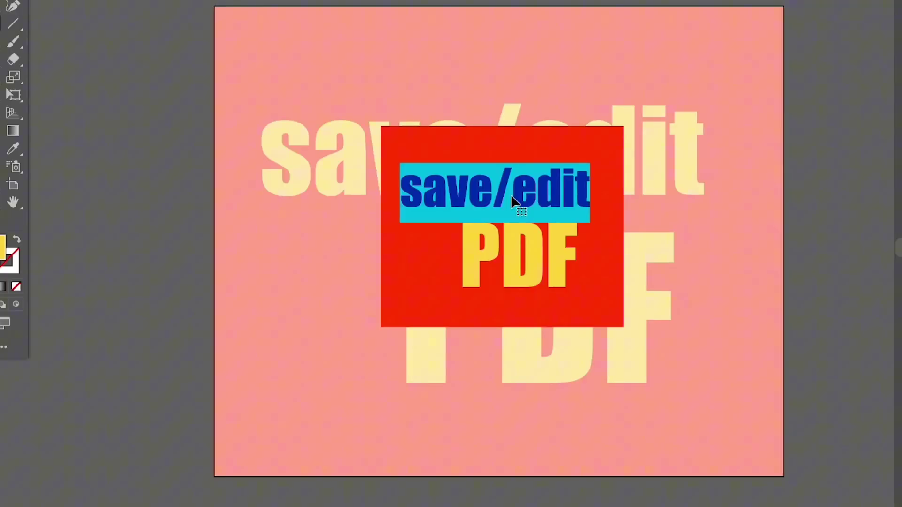
type("save as")
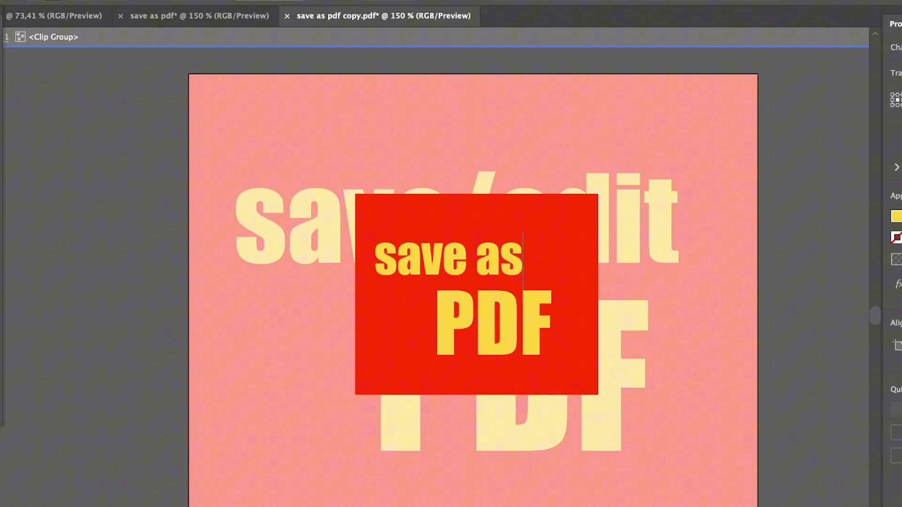
key("Escape")
key("Escape")
Recolour the PDF lettering pink, then leave isolation mode.
left_click(502, 319)
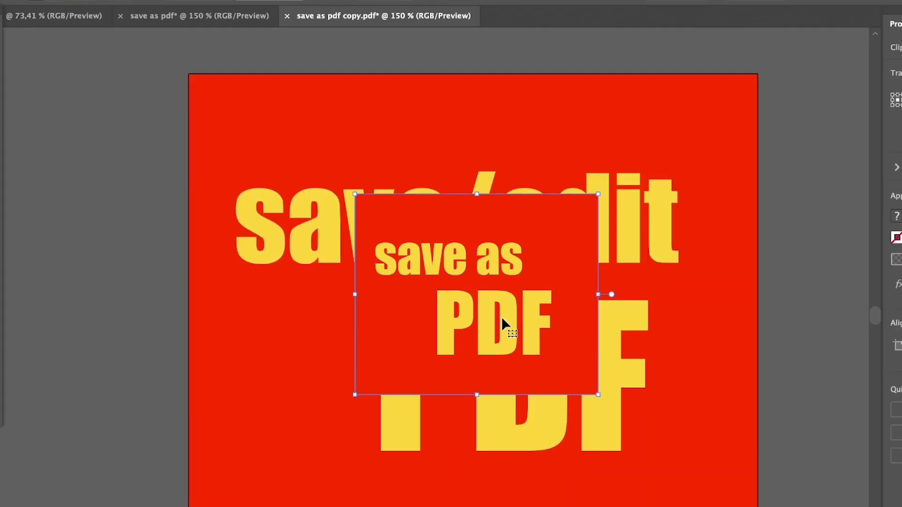
double_click(502, 319)
left_click(501, 320)
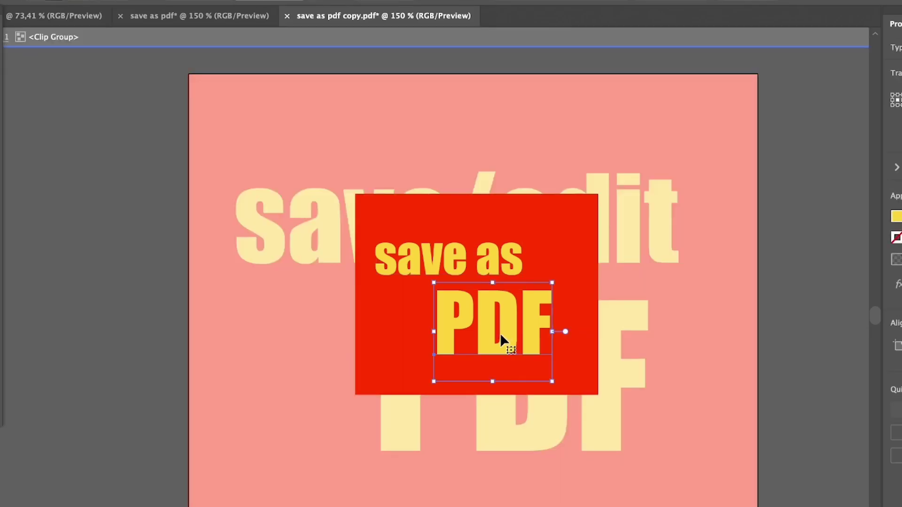
left_click(896, 217)
left_click_drag(798, 296, 860, 328)
double_click(765, 195)
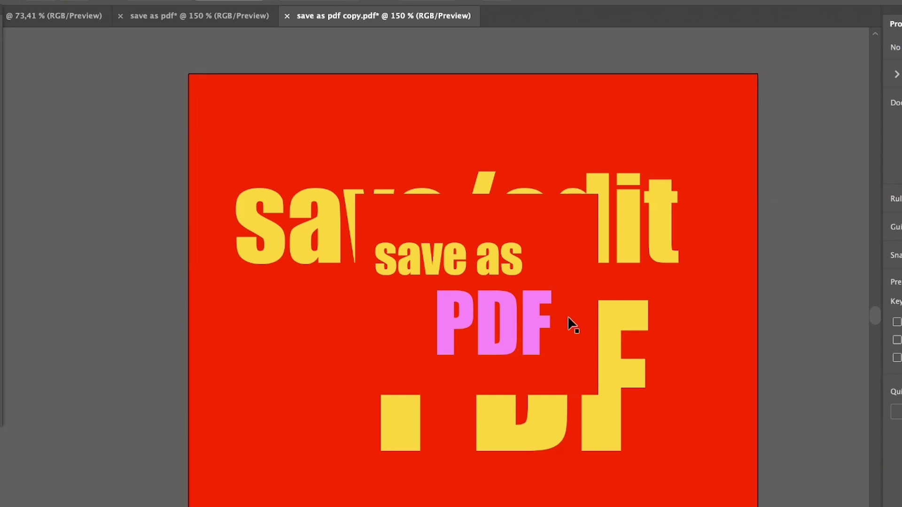